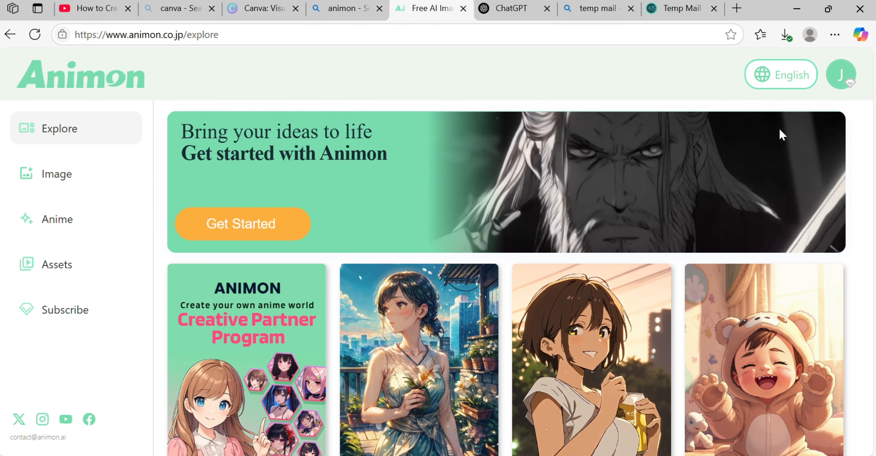
Step: Open the subscription plans page and review the features of the free Starter plan
click(763, 74)
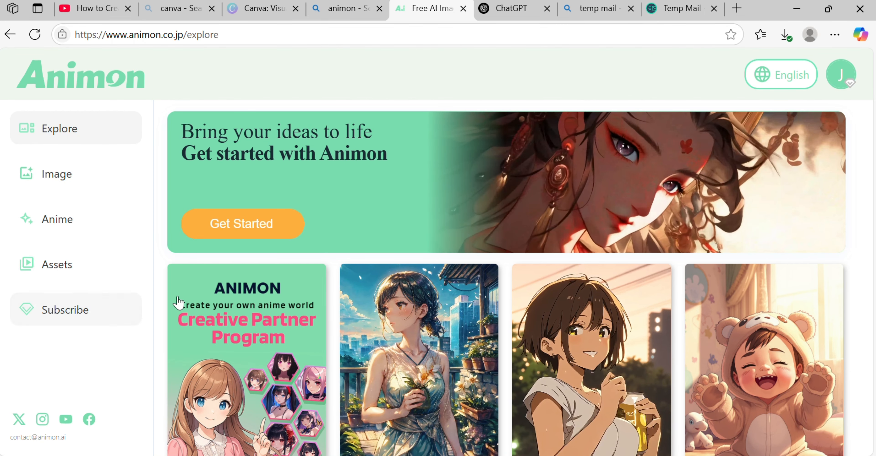
click(63, 313)
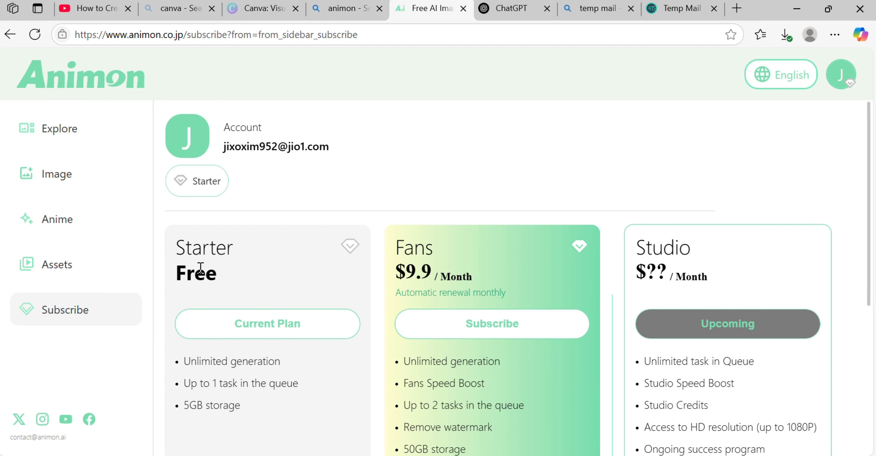
scroll(426, 249, down, 6)
scroll(338, 343, up, 3)
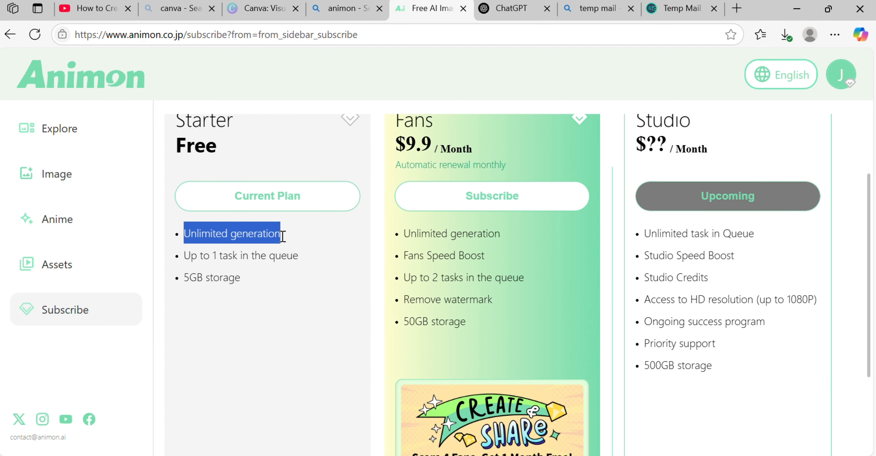
click(237, 306)
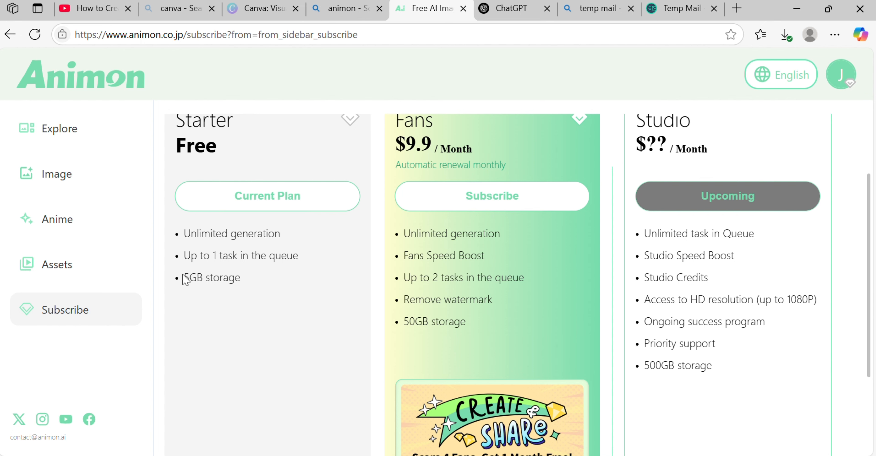
click(201, 277)
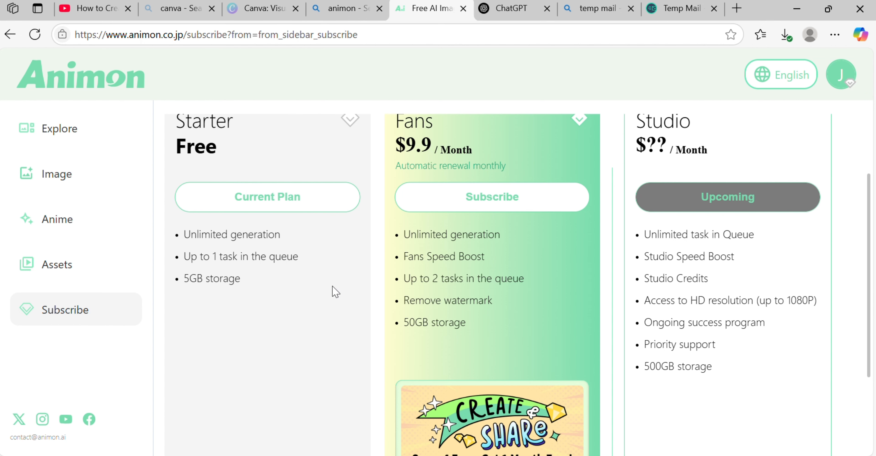
scroll(465, 267, up, 2)
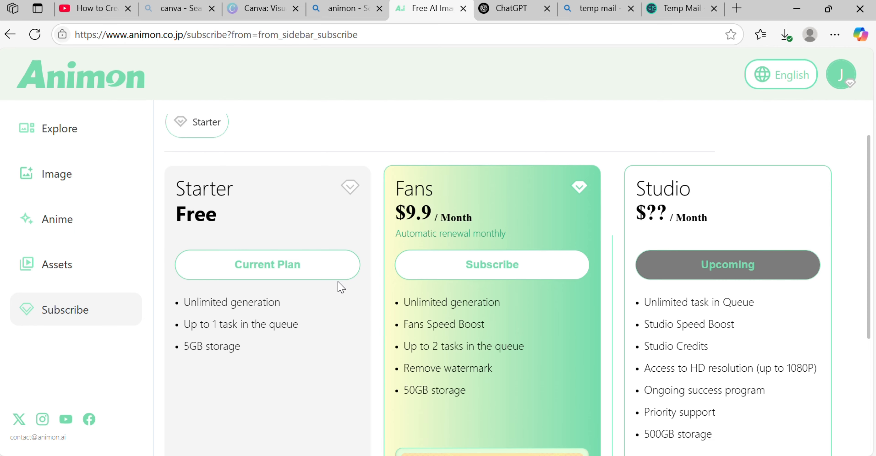
Step: Return to the home page and open plan management for the signed-in account
click(97, 85)
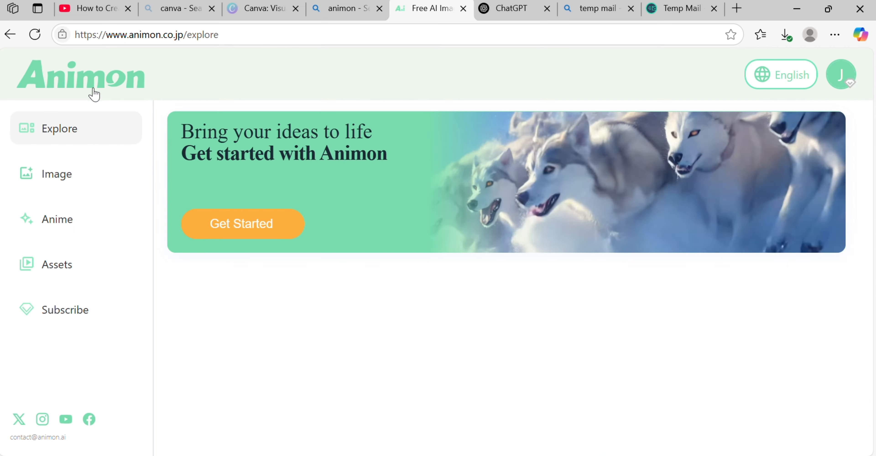
click(841, 82)
click(841, 83)
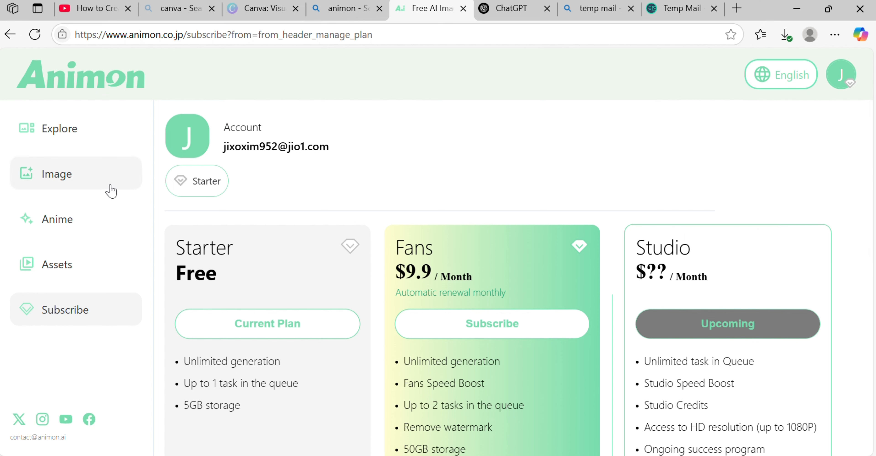
Step: Browse the first sample animations in the Explore gallery and preview the prompts behind them
click(71, 137)
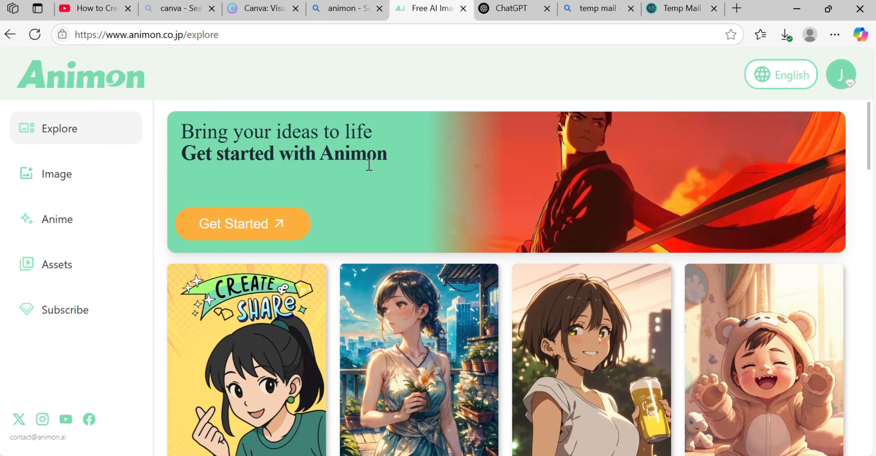
scroll(406, 183, down, 2)
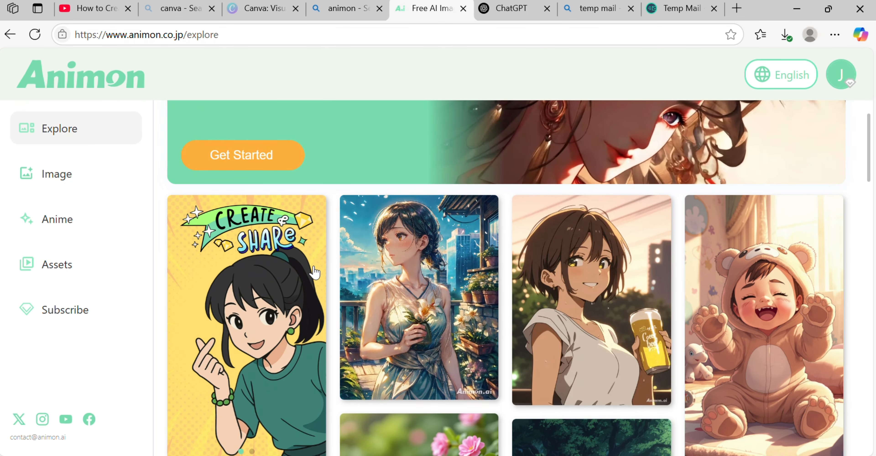
scroll(441, 314, down, 2)
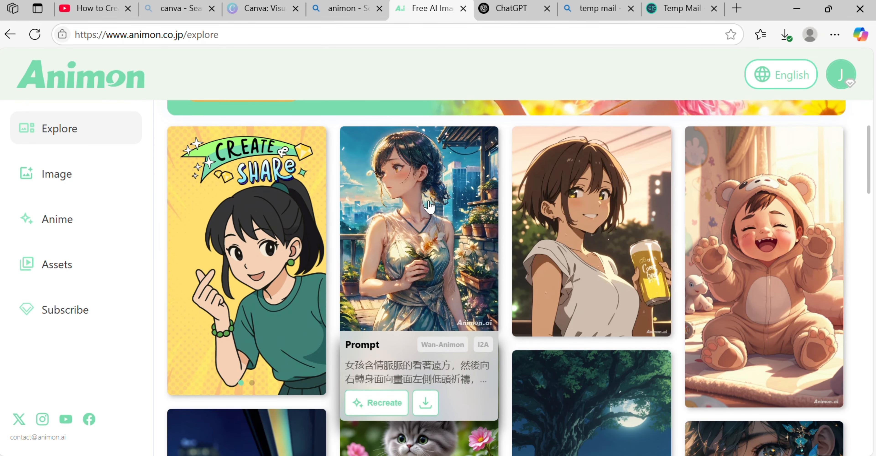
mouse_move(773, 236)
scroll(774, 236, down, 6)
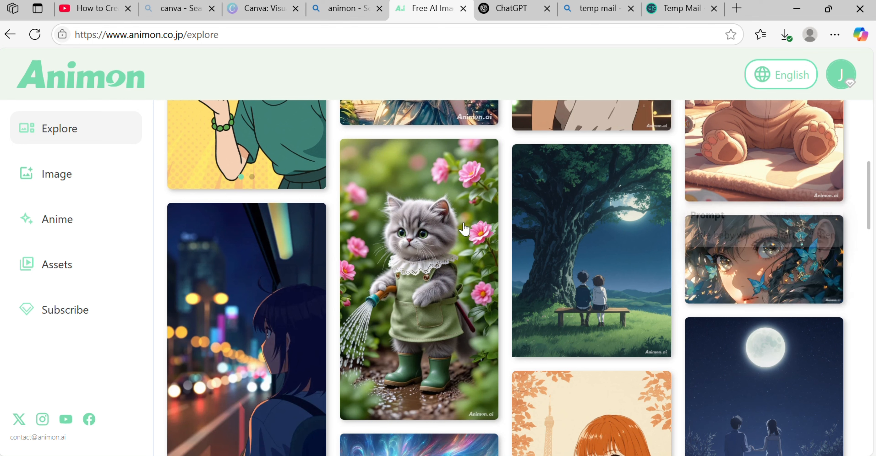
mouse_move(419, 260)
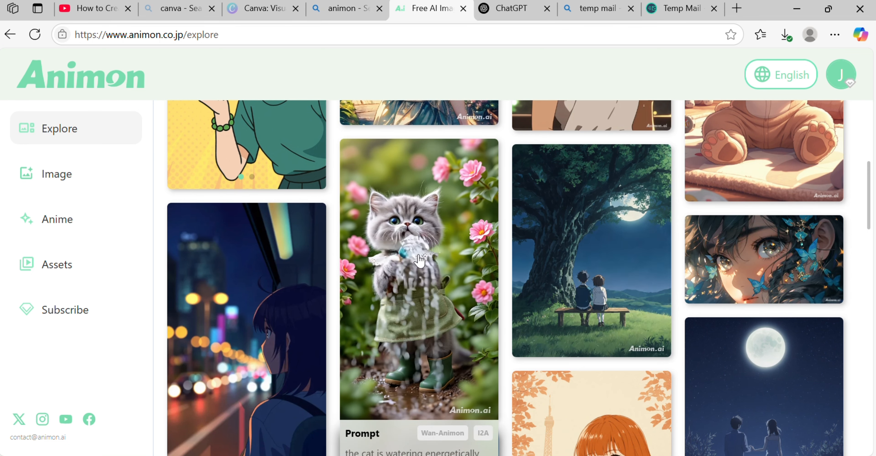
scroll(419, 261, down, 2)
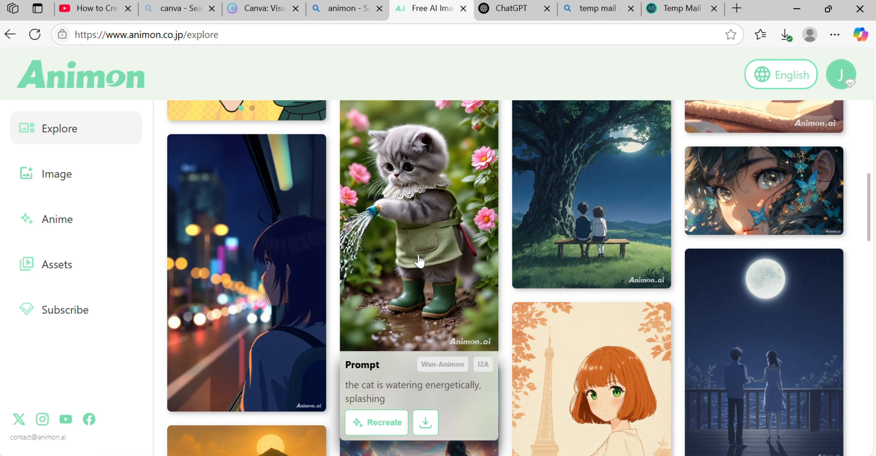
mouse_move(618, 215)
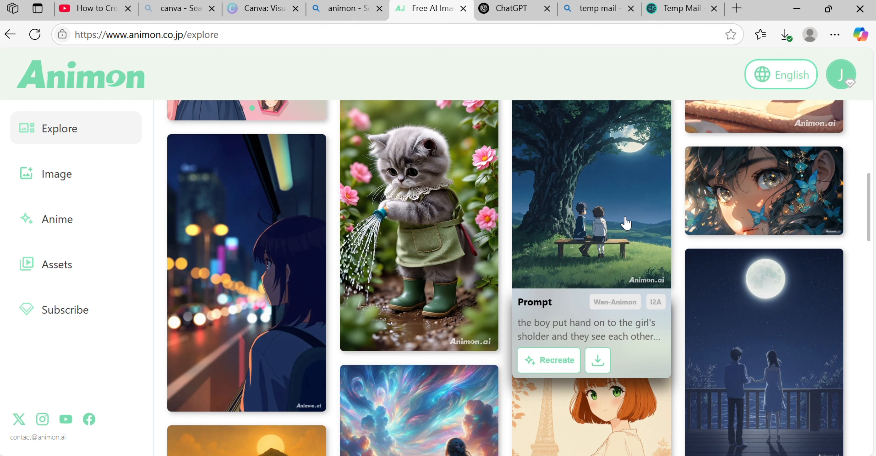
scroll(626, 224, down, 4)
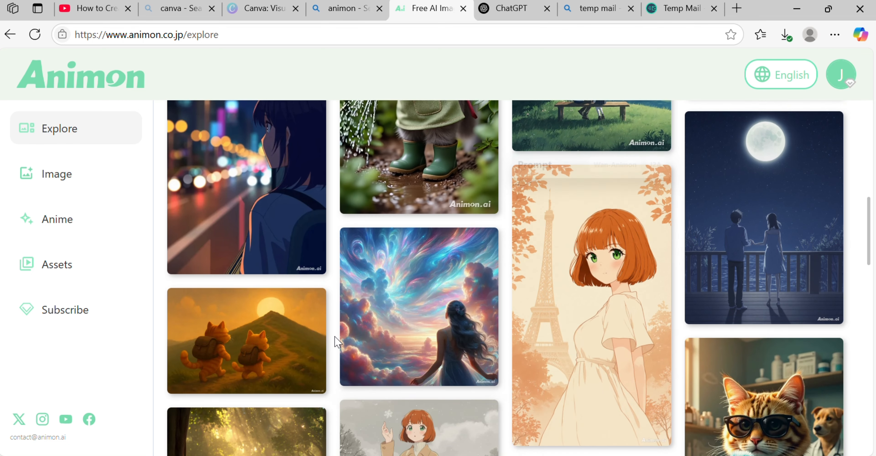
Step: Play the gallery animation of two cats with backpacks walking to the hill, and close its preview
mouse_move(274, 336)
scroll(275, 337, down, 2)
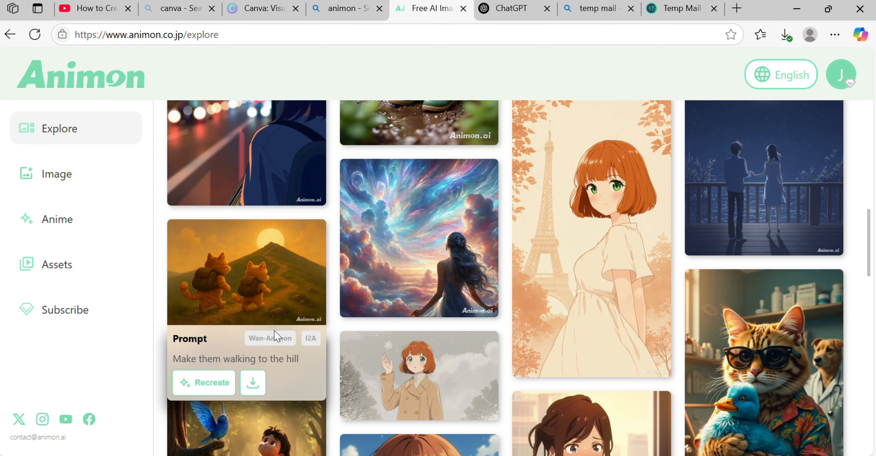
click(278, 272)
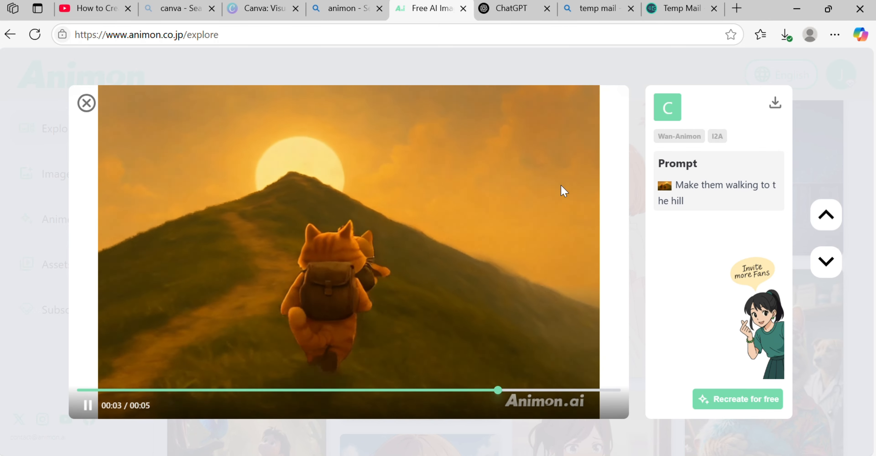
click(88, 103)
Step: Play the gallery animation of the boy and the blue bird in the forest, and close its preview
scroll(544, 259, down, 6)
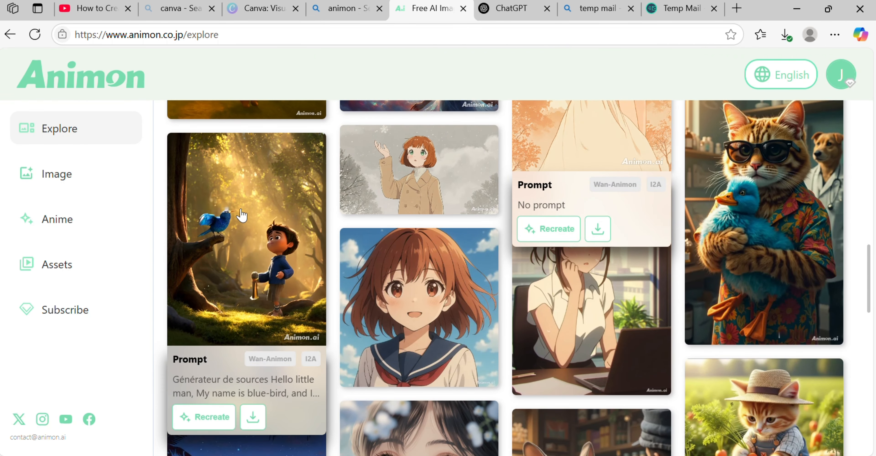
click(241, 215)
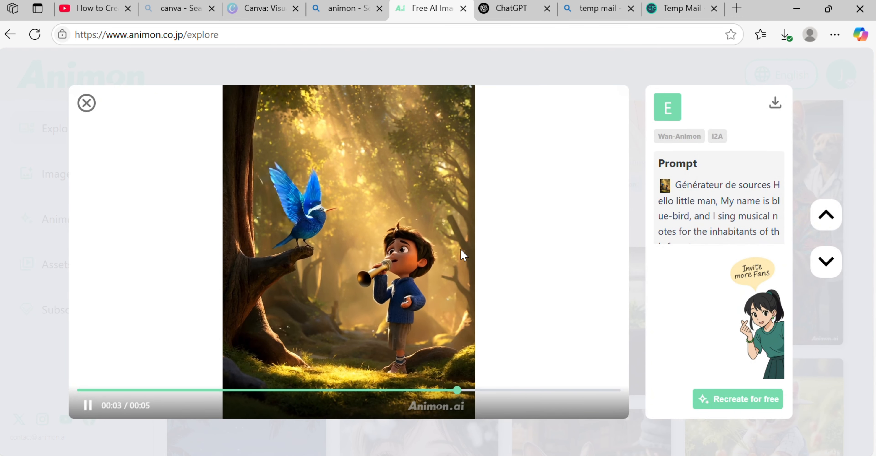
click(80, 104)
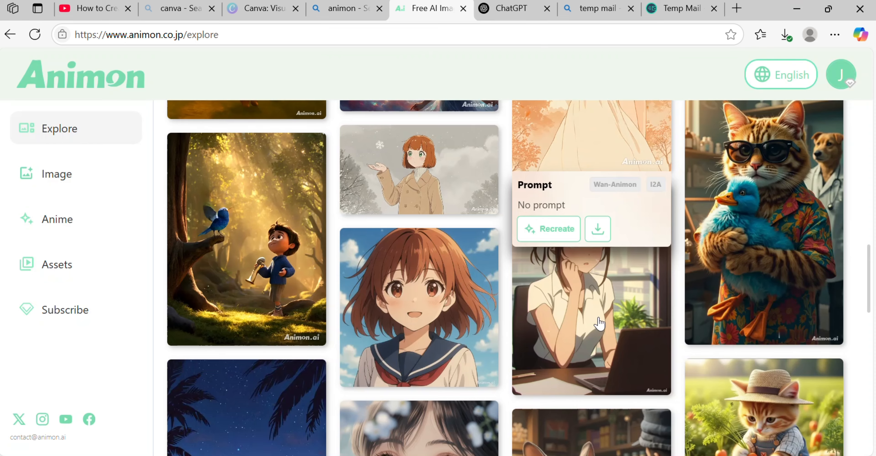
Step: Look further through the Explore gallery to examine the range of animation styles and subjects
scroll(704, 292, down, 4)
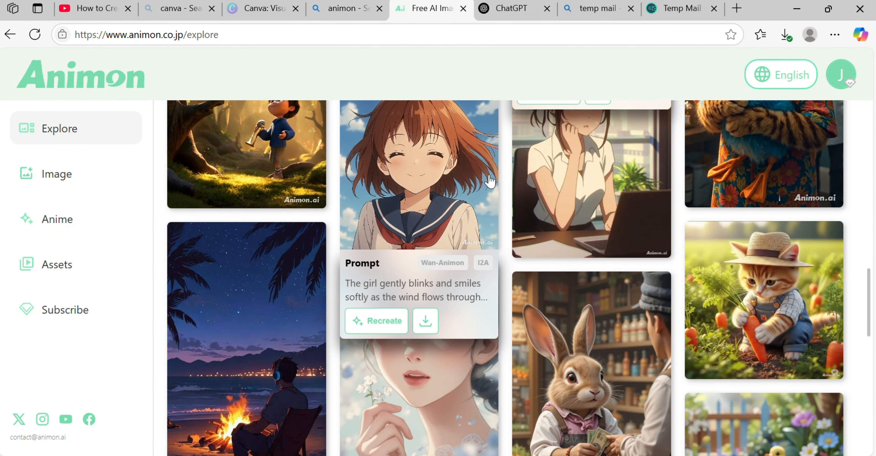
scroll(312, 230, down, 2)
scroll(312, 229, down, 4)
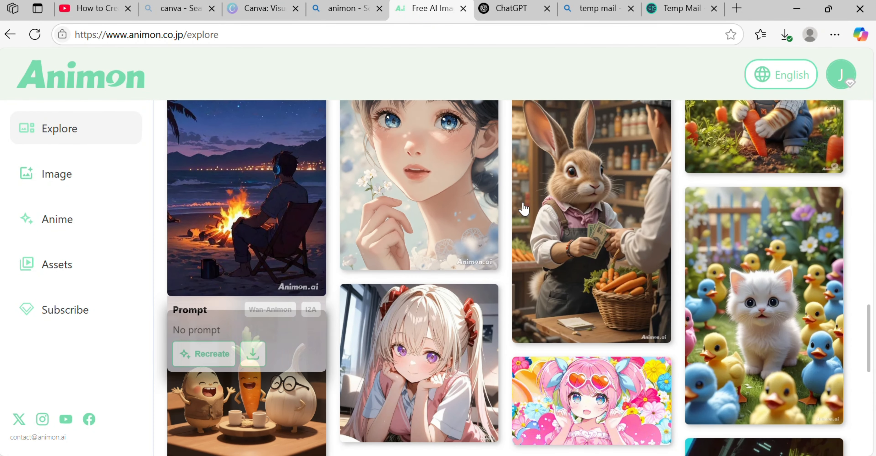
scroll(726, 290, down, 2)
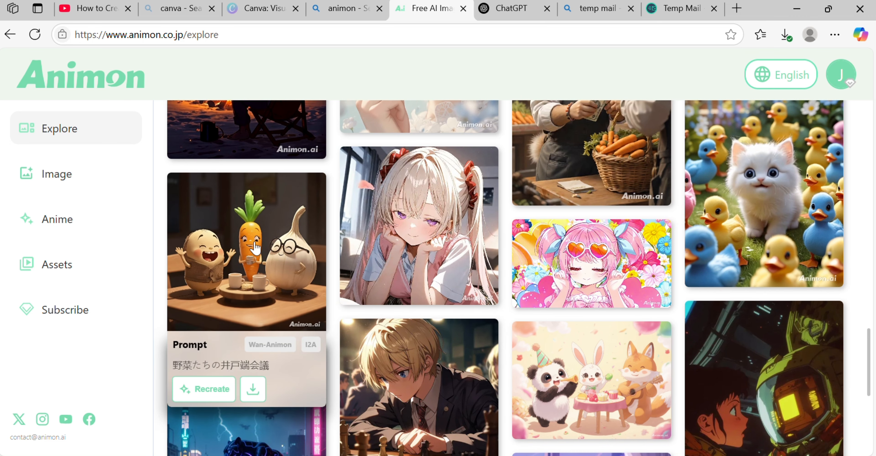
scroll(703, 278, down, 6)
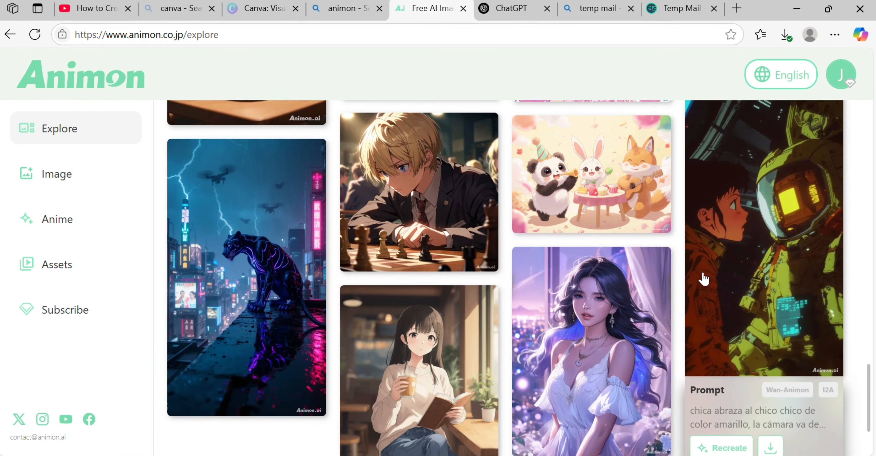
scroll(704, 279, down, 6)
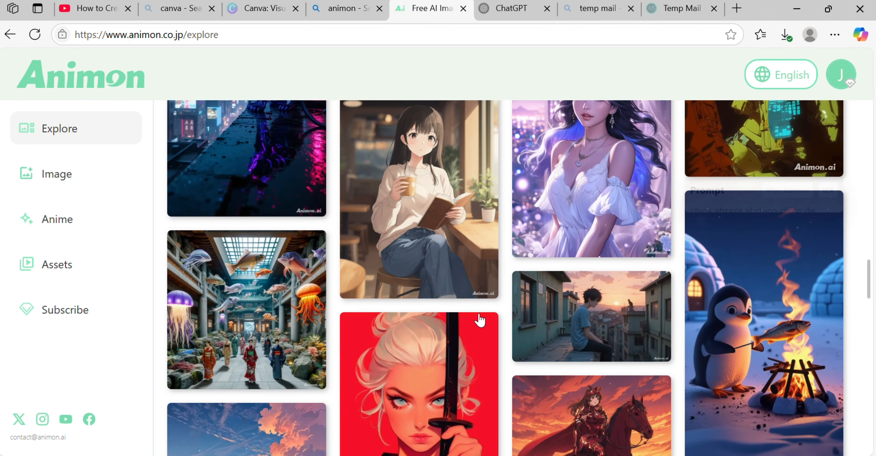
scroll(538, 299, down, 20)
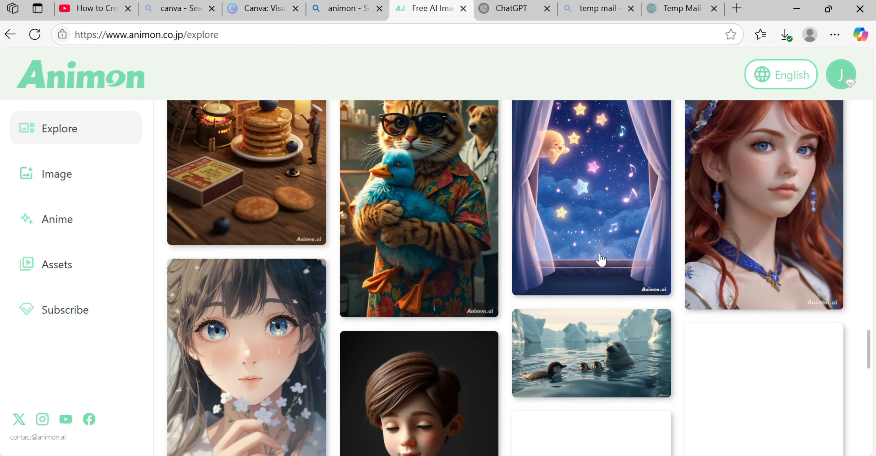
scroll(601, 260, down, 15)
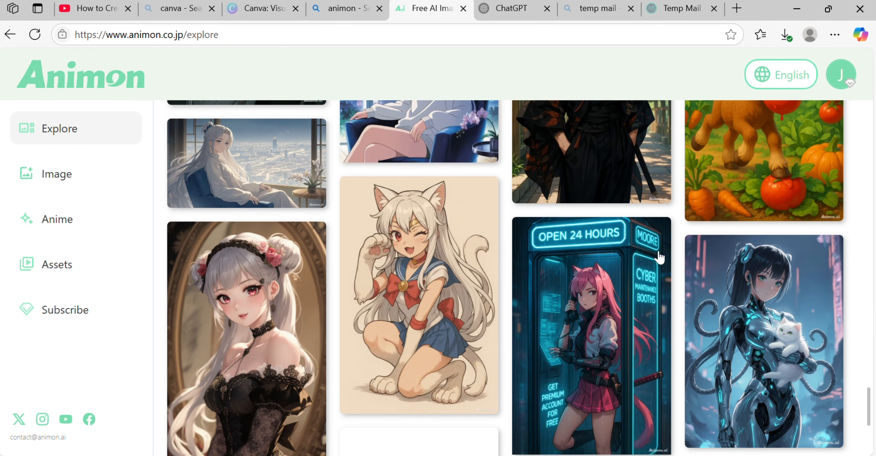
scroll(701, 326, down, 6)
scroll(721, 272, down, 5)
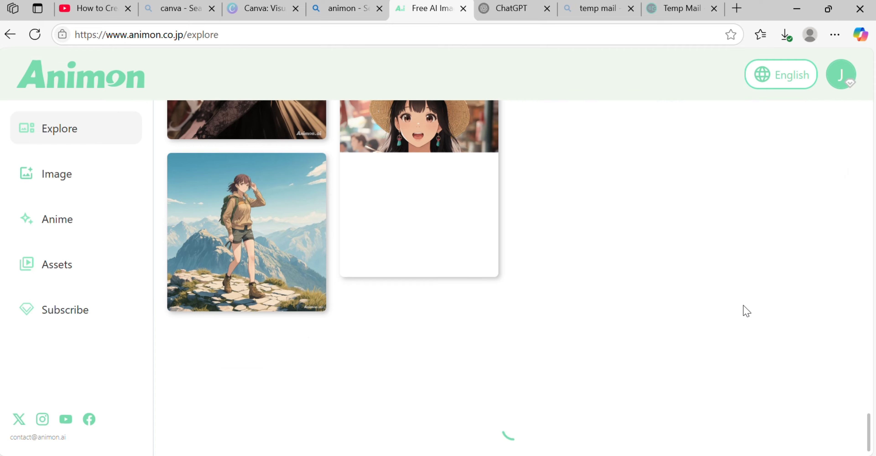
scroll(677, 327, down, 10)
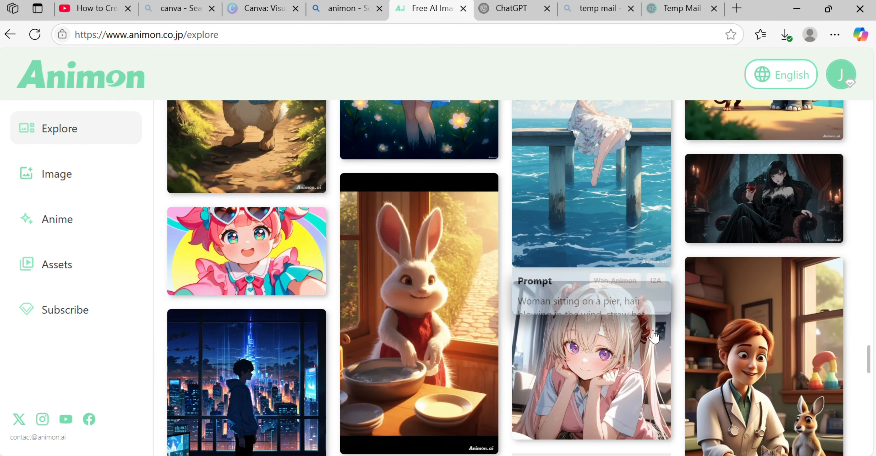
scroll(653, 337, down, 10)
scroll(652, 336, up, 5)
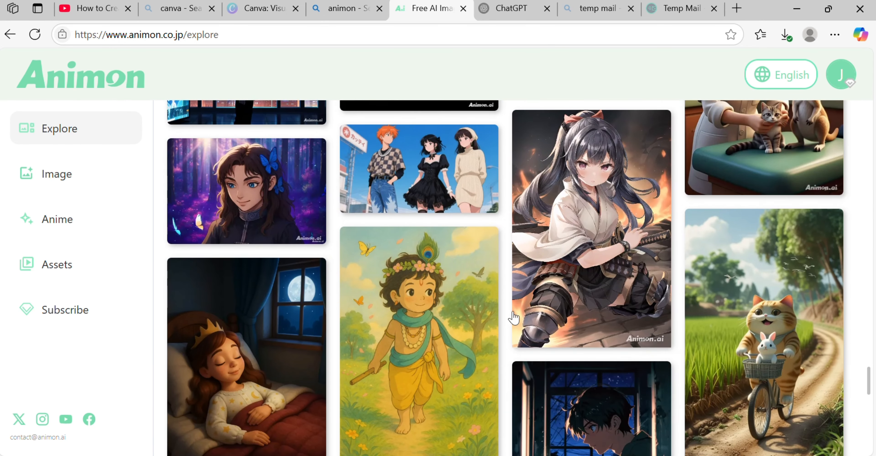
Step: Play the gallery animation of the child watching a butterfly in the meadow, and close its preview
click(415, 308)
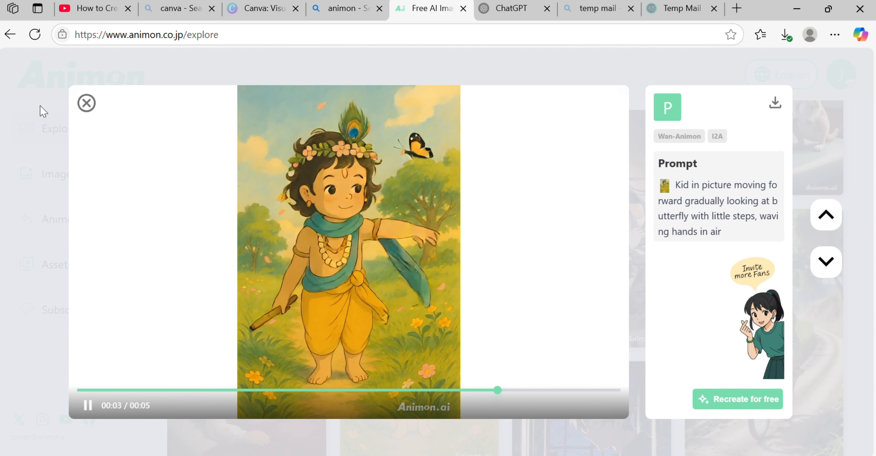
click(87, 104)
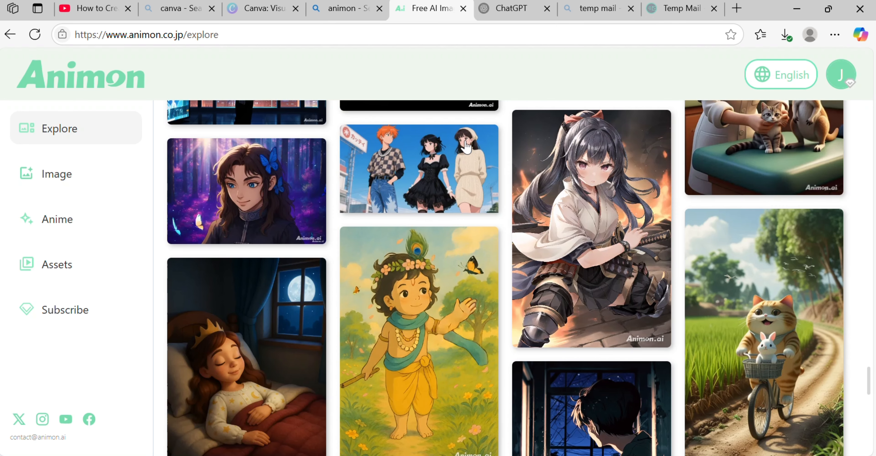
scroll(520, 267, up, 10)
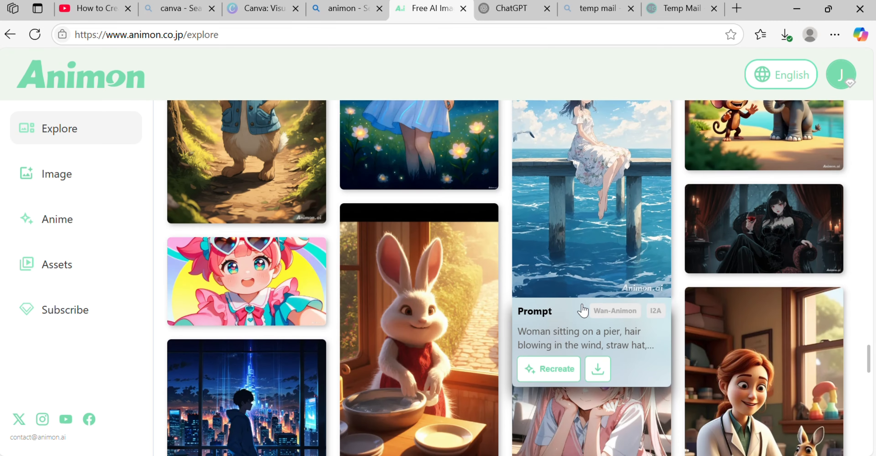
scroll(474, 289, up, 3)
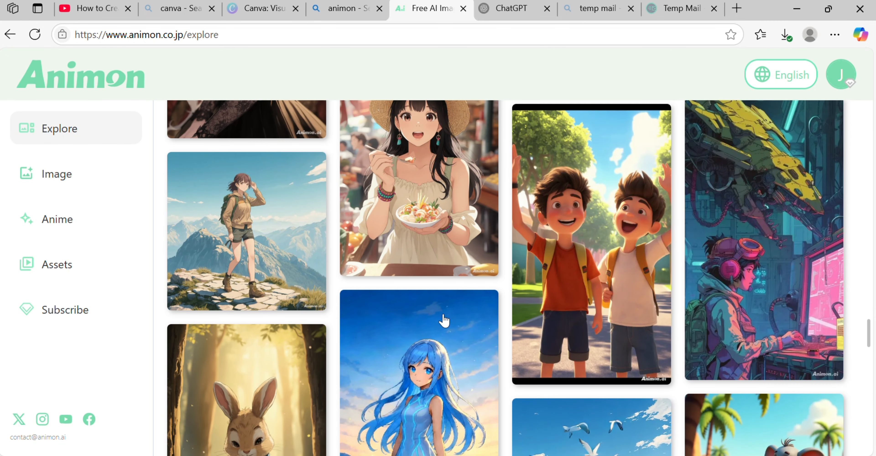
Step: Play the gallery animation of the two laughing boys with backpacks, highlight its prompt, and close the preview
click(568, 183)
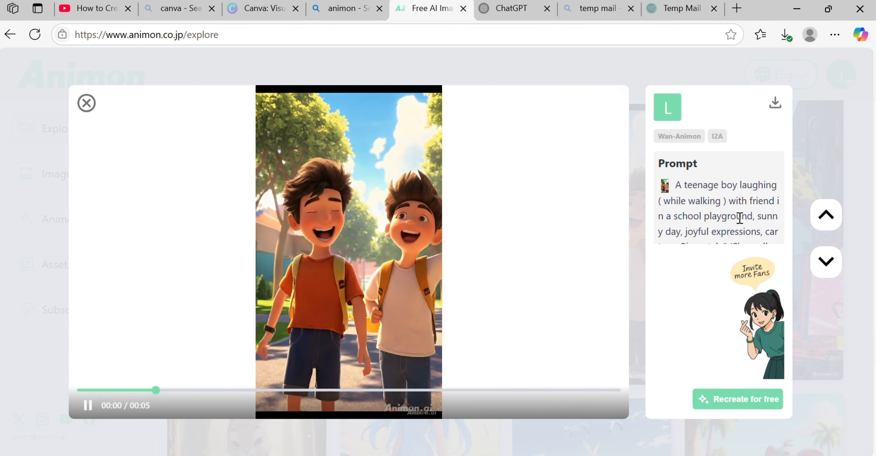
drag(659, 159, 785, 235)
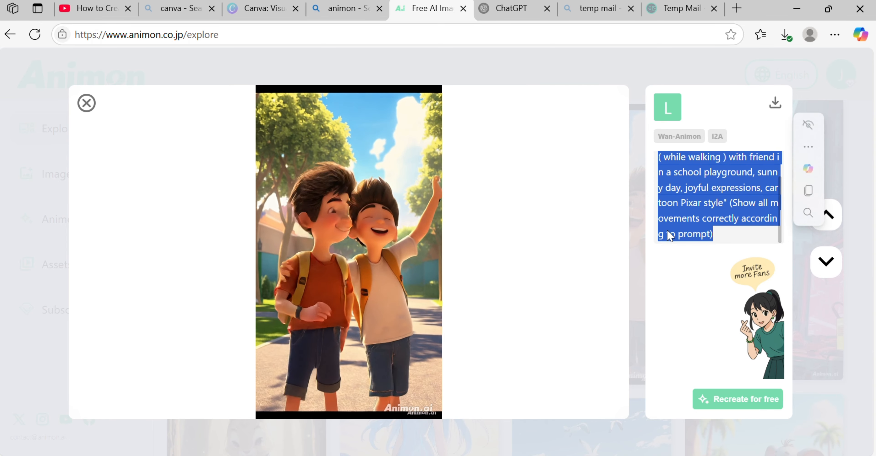
click(93, 108)
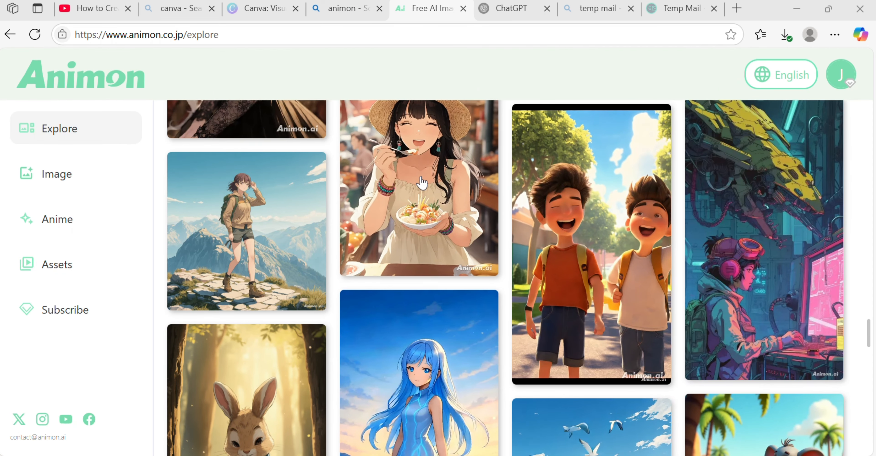
Step: Copy the prompt "Kid in picture moving forward gradually looking at butterfly with little steps, waving hands in air" from Word into Animon's image description
key(alt+Tab)
key(alt+Tab)
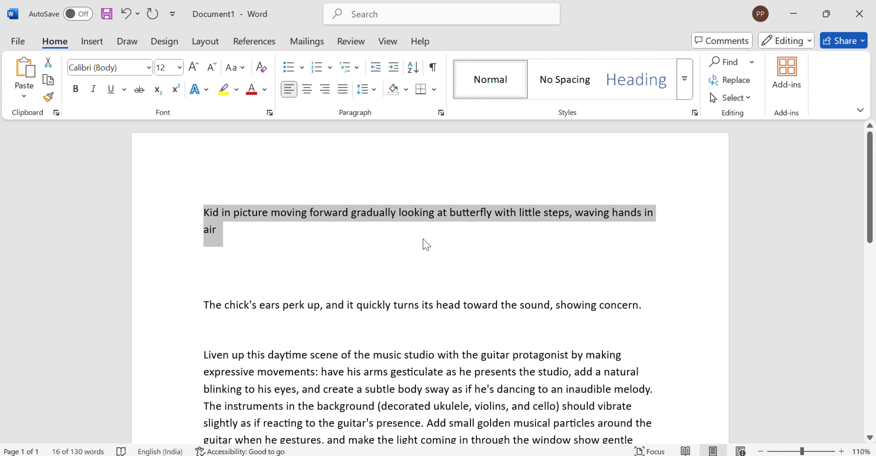
key(alt+Tab)
key(alt+Tab)
key(alt+Tab)
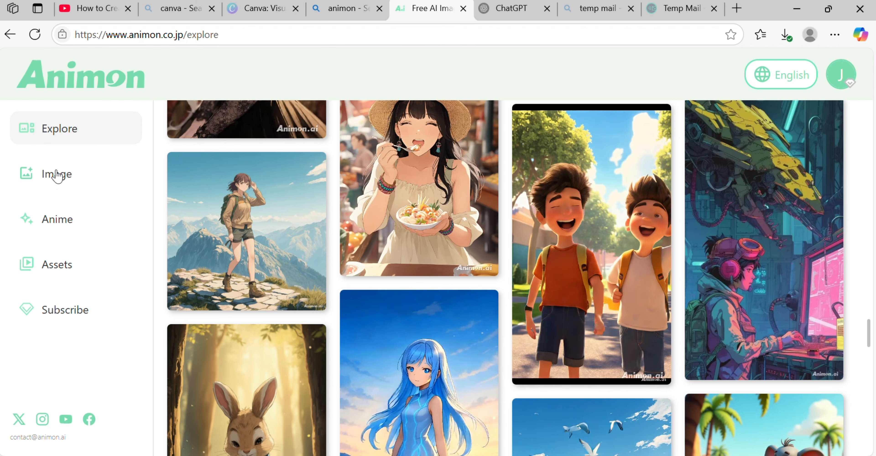
click(57, 174)
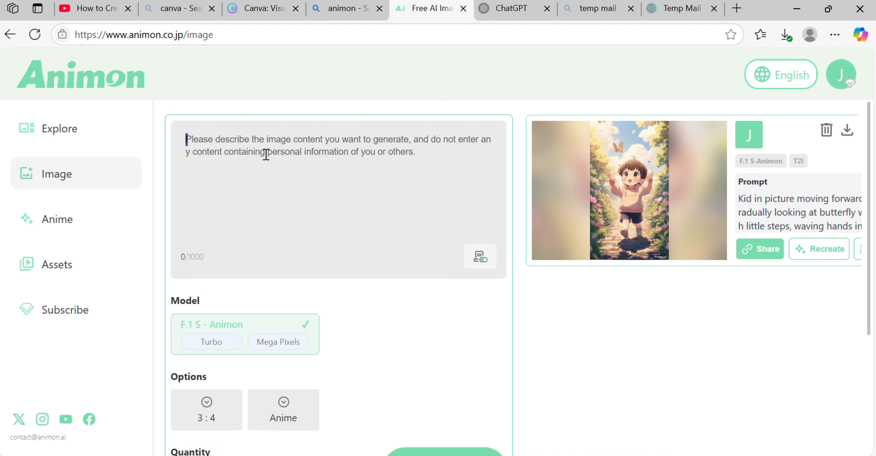
text(Kid in picture moving forward gradually looking at butterfly with little steps, waving hands in air)
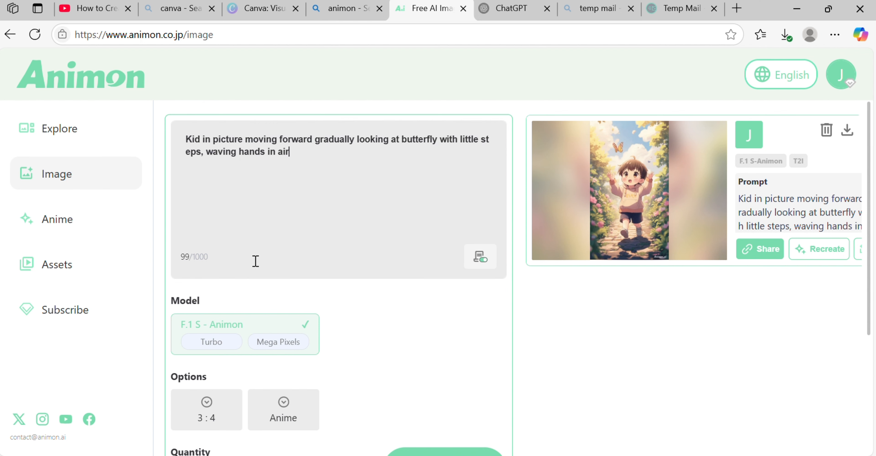
Step: Set the aspect ratio of the image to 9:16 in the generation options
scroll(273, 222, down, 2)
scroll(229, 256, down, 1)
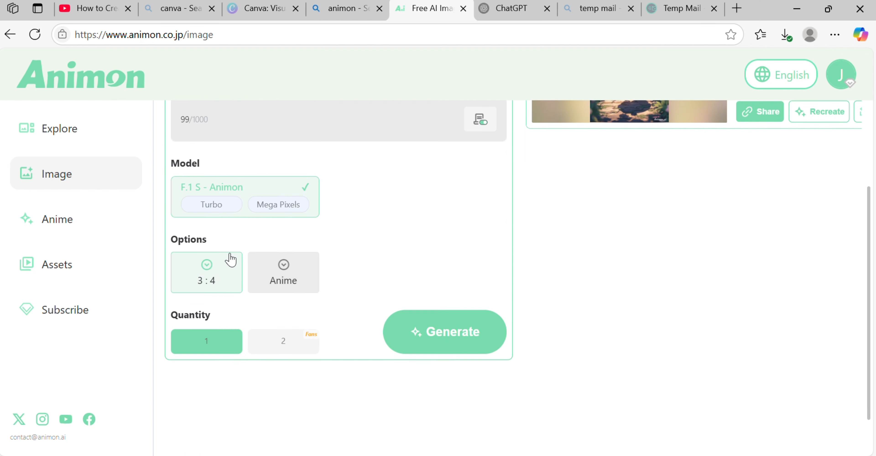
click(226, 263)
click(378, 215)
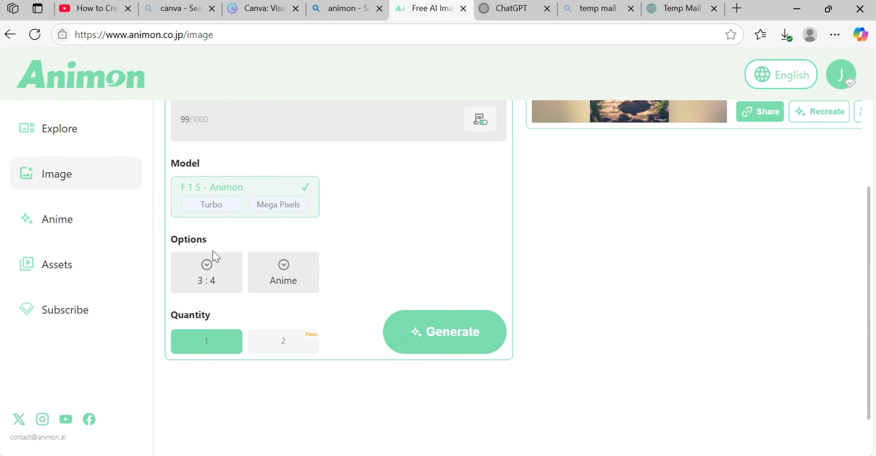
click(214, 272)
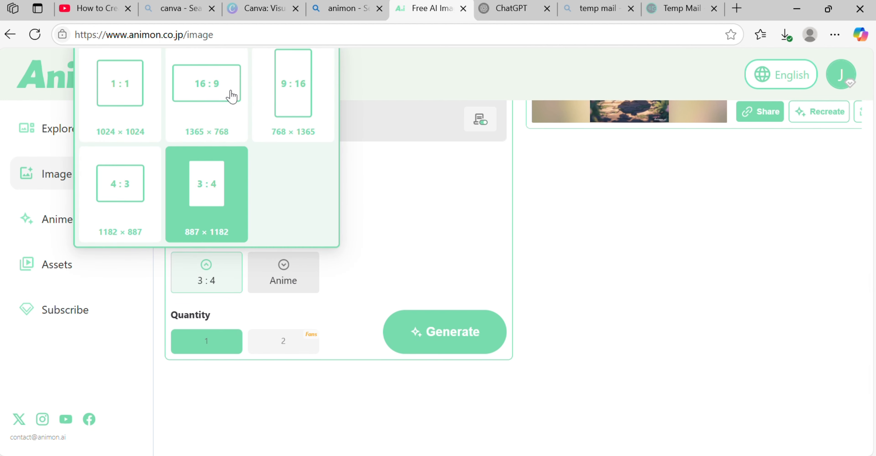
drag(276, 92, 181, 195)
click(208, 283)
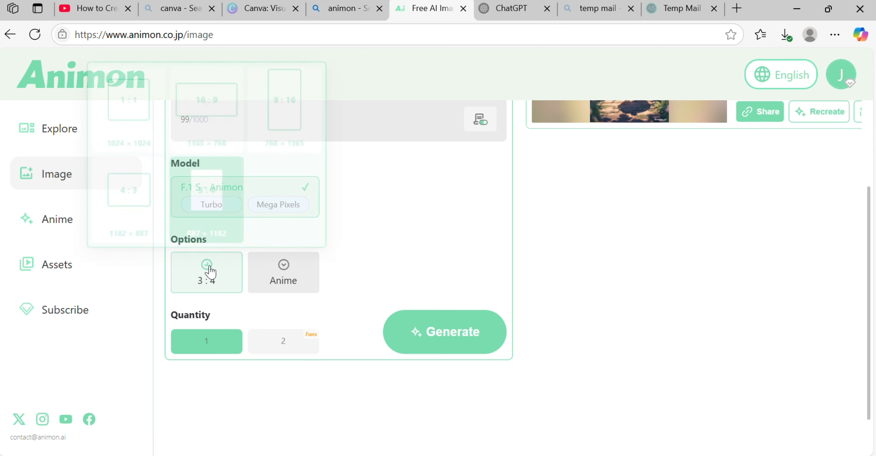
click(286, 88)
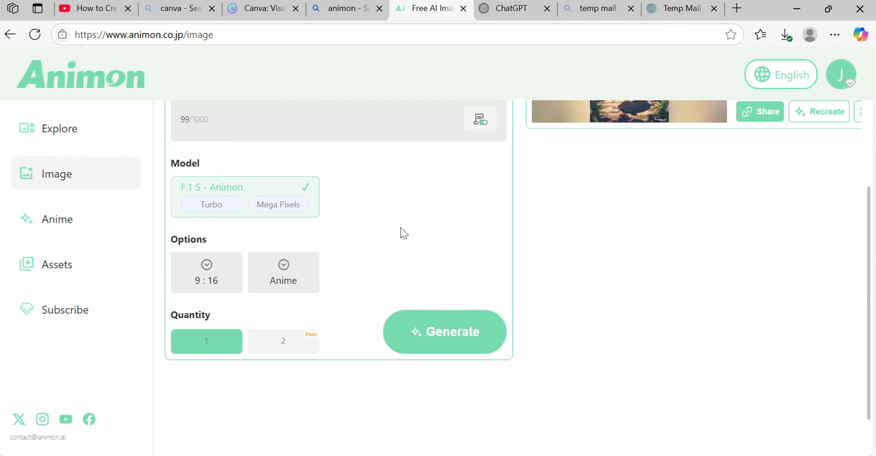
Step: Review the available art styles, keep Anime, and generate one image from the prompt
click(282, 281)
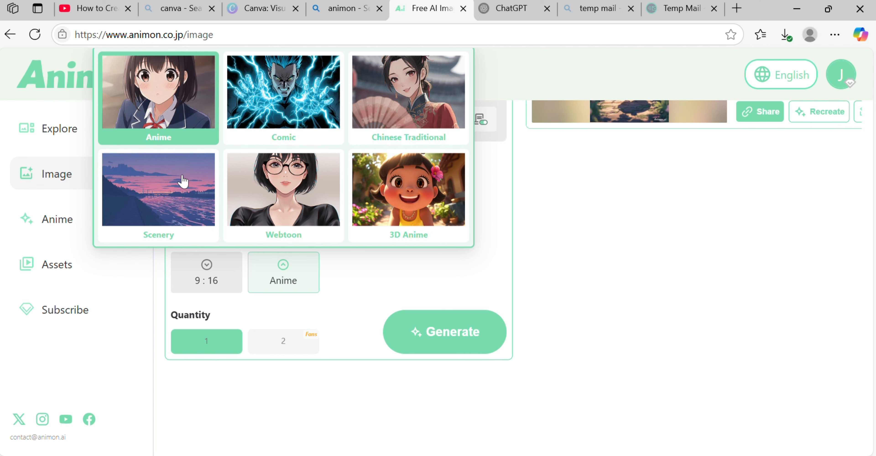
click(298, 376)
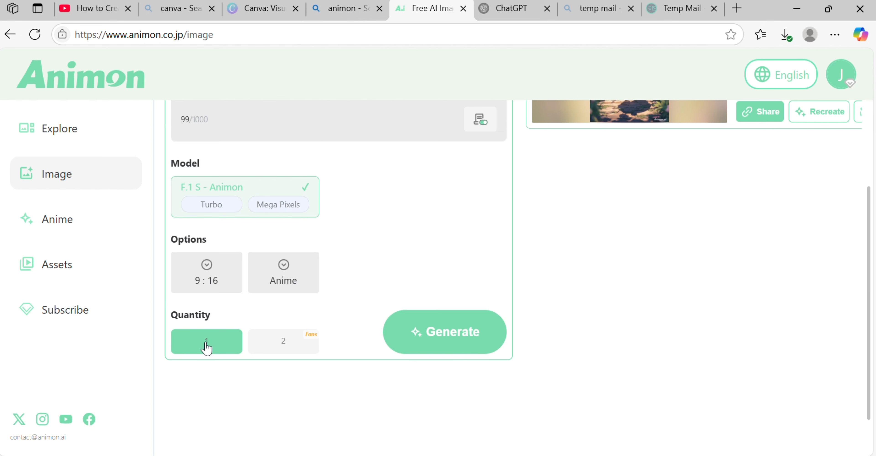
click(442, 343)
click(474, 332)
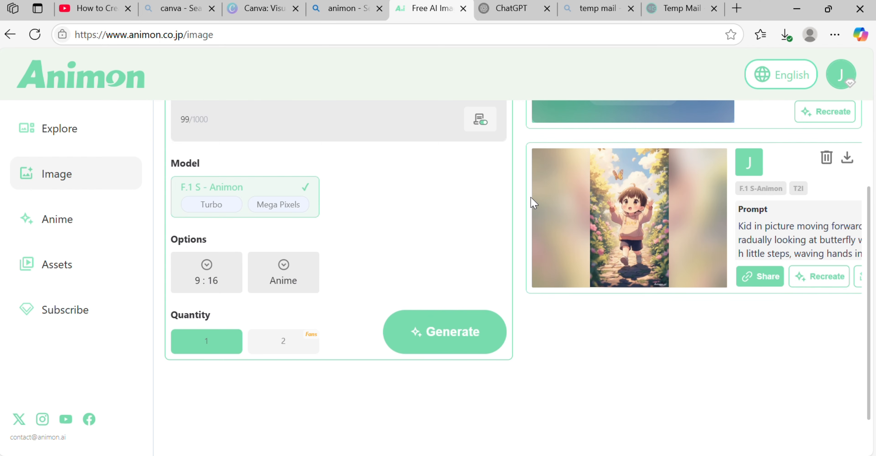
Step: View the newly generated image of the child with the butterfly enlarged, and close its preview
scroll(694, 254, up, 4)
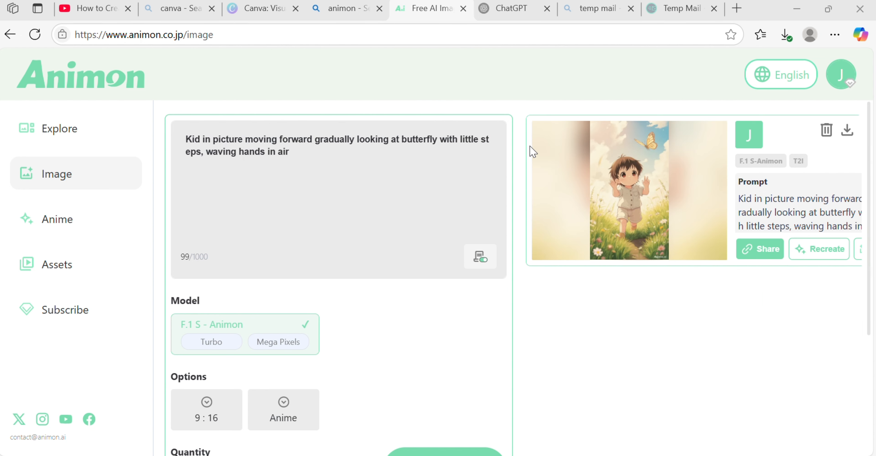
click(654, 189)
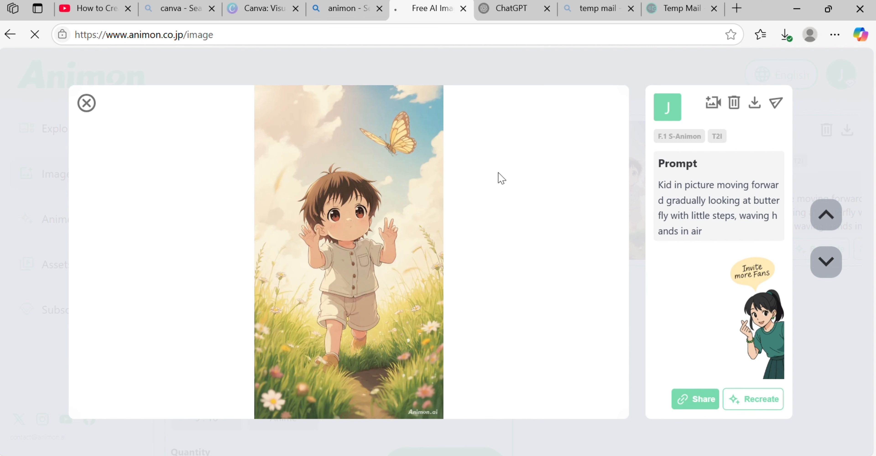
click(87, 103)
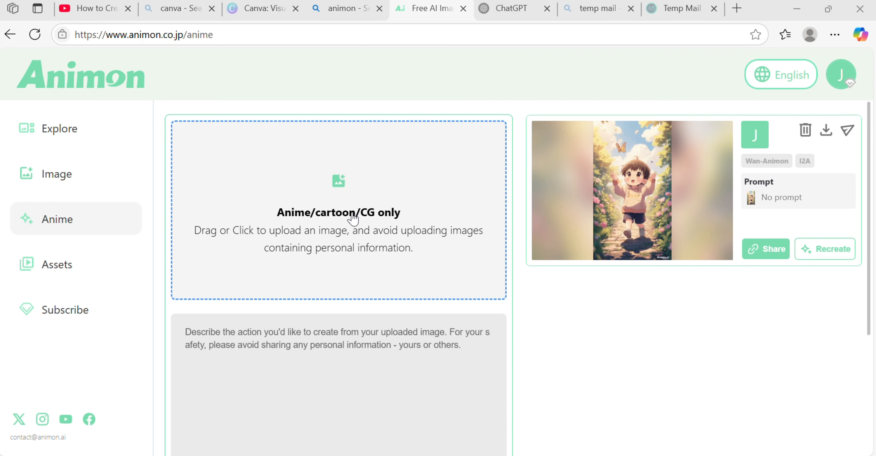
Step: Open the file chooser for uploading a source image on the Anime page
click(353, 223)
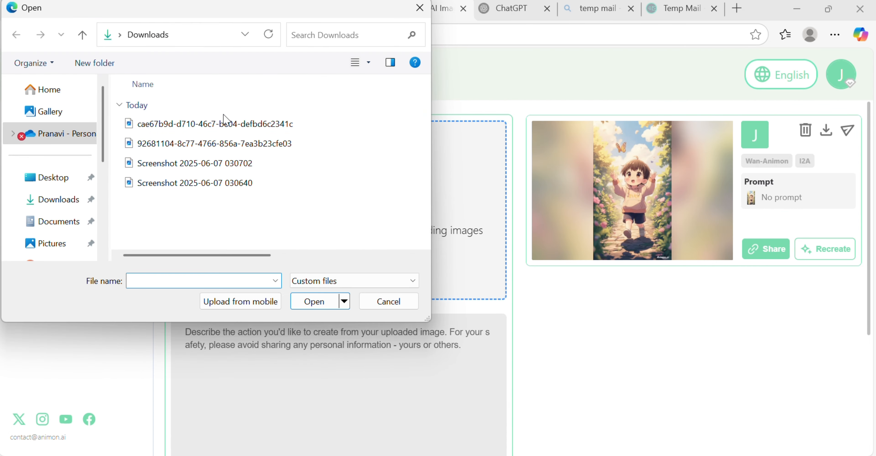